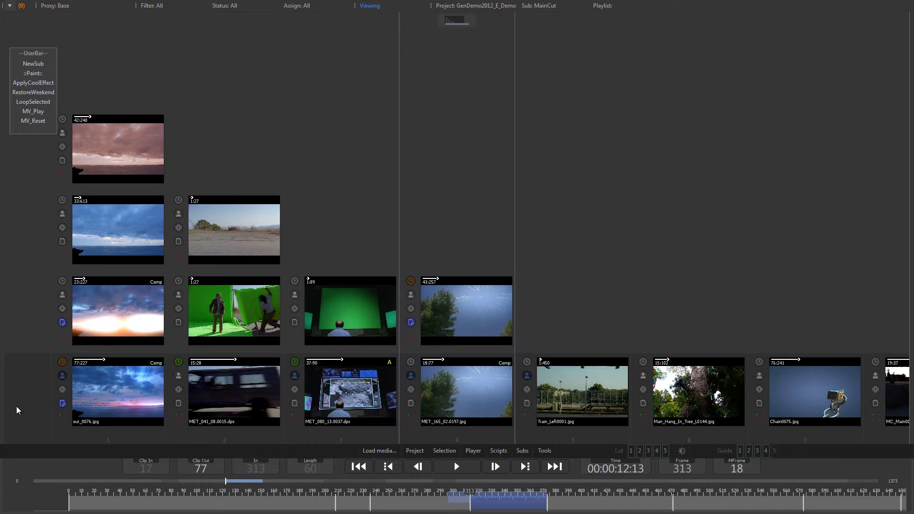
Add the media note "Tree looks much better now" to the MET_165_02.0197.dpx version in the lowest row and close the notes
right_click(455, 388)
left_click(458, 352)
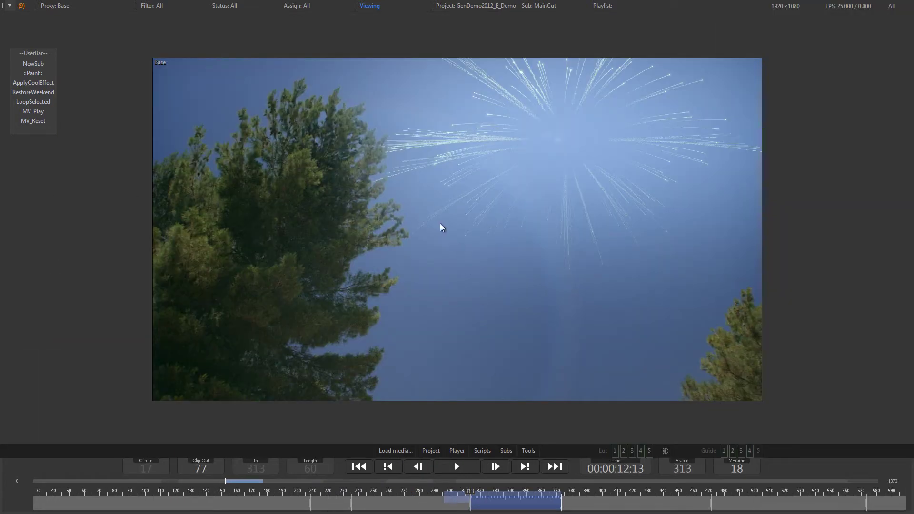
right_click(441, 222)
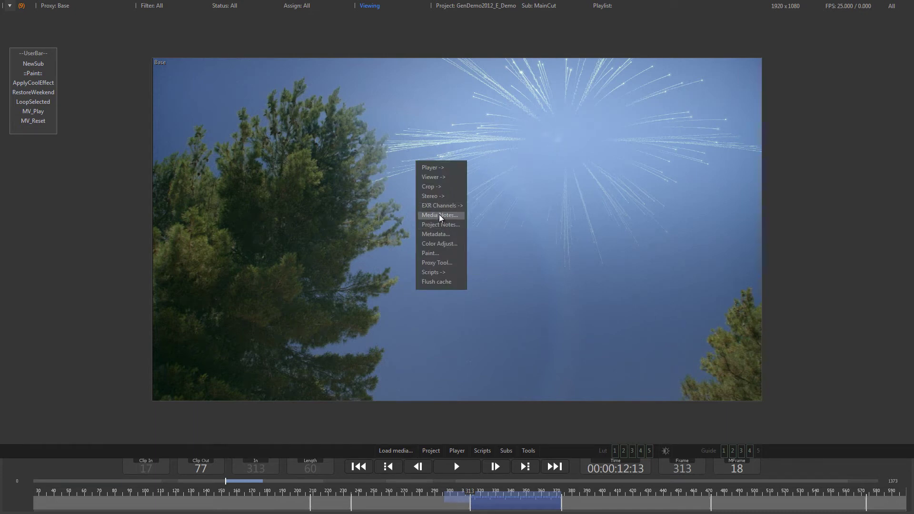
left_click(440, 215)
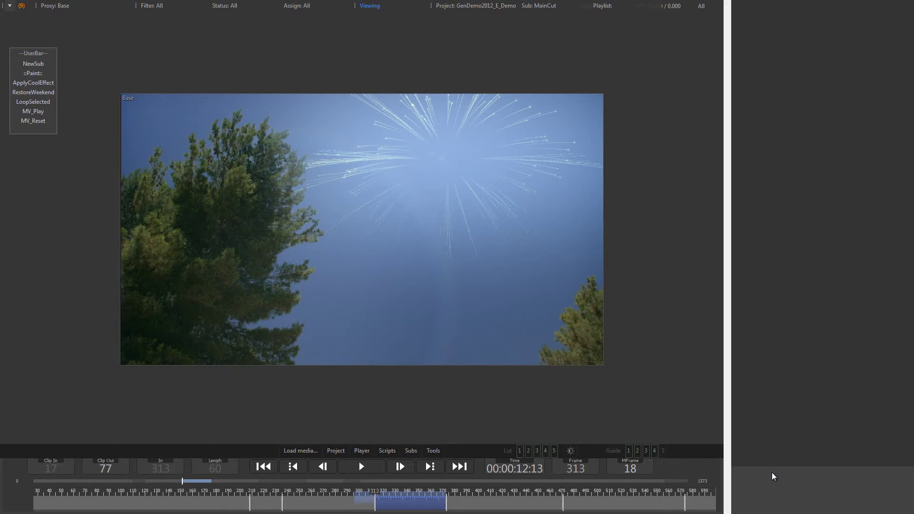
type("Tree looks much better now")
key("Return")
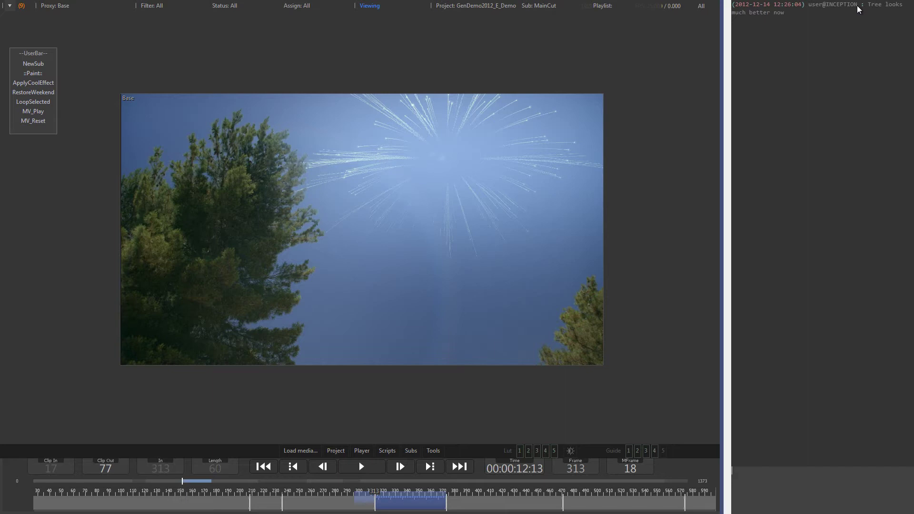
key("Tab")
View the project's comments, then close them
left_click(414, 451)
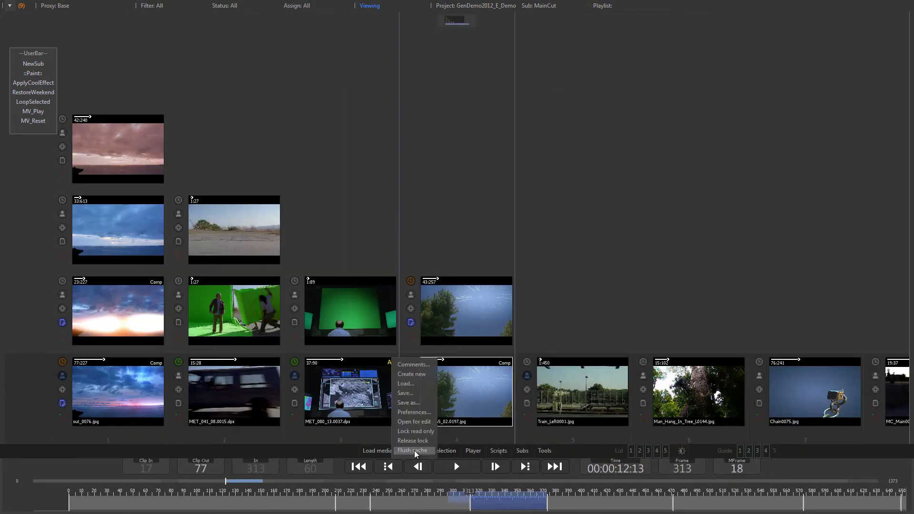
left_click(415, 365)
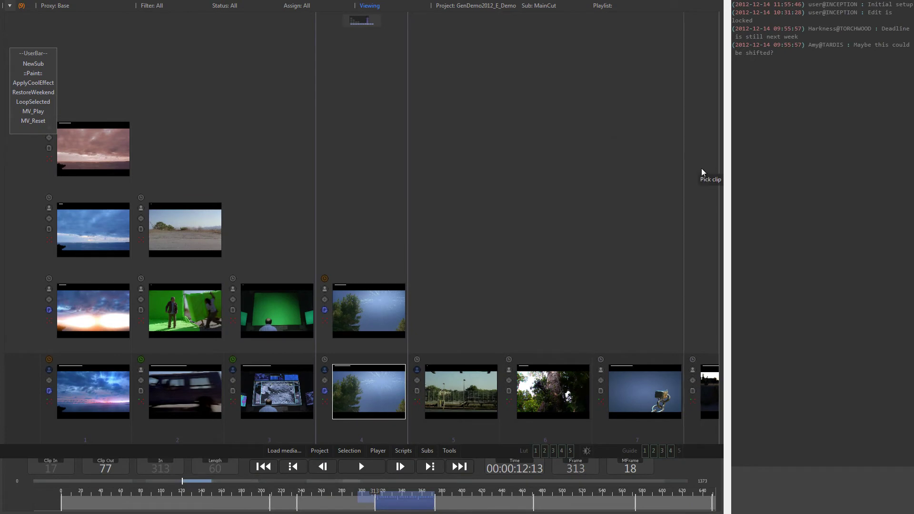
left_click(721, 174)
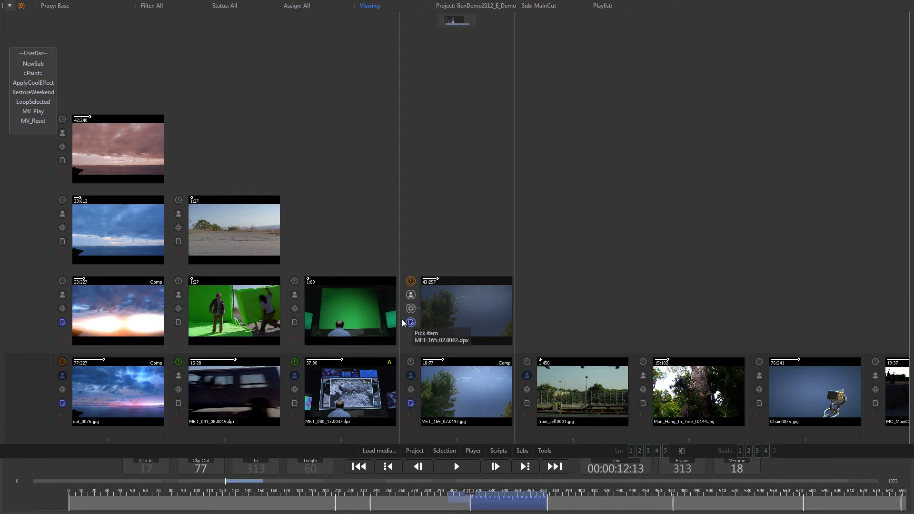
Read the media notes of both MET_165_02 versions
mouse_move(412, 324)
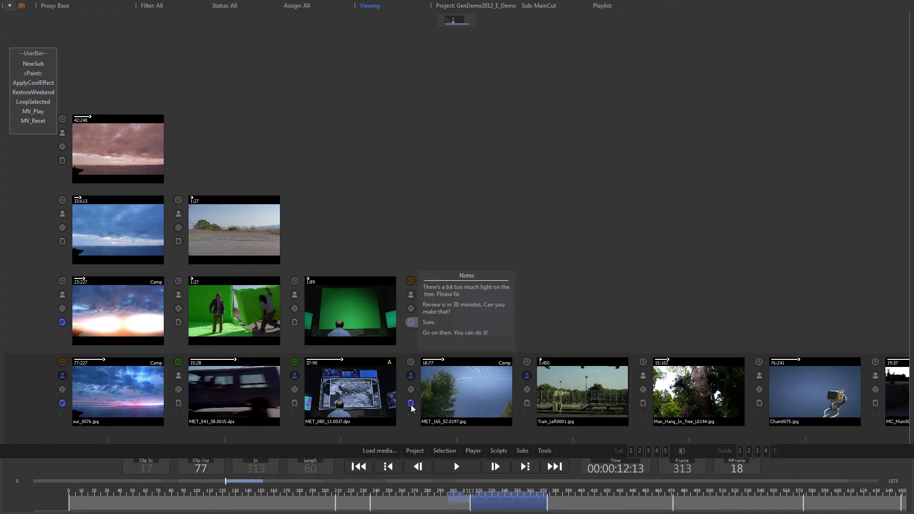
mouse_move(412, 406)
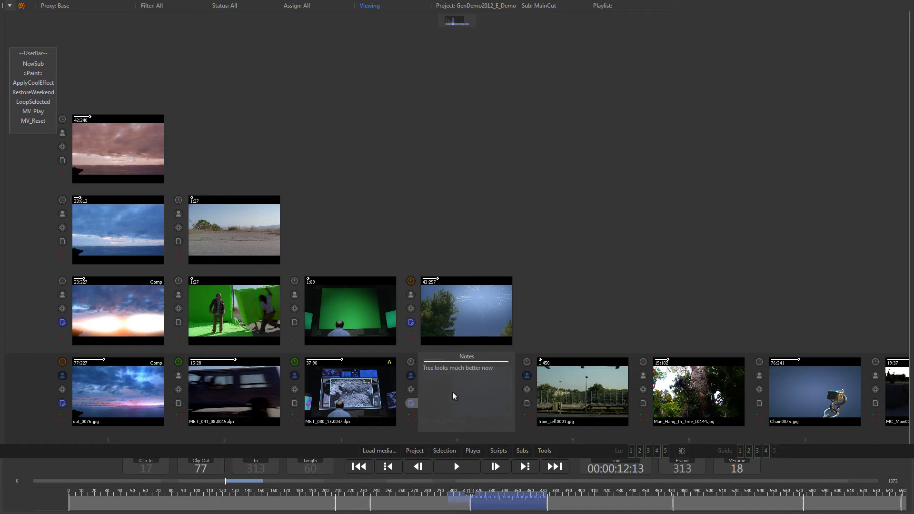
key("F5")
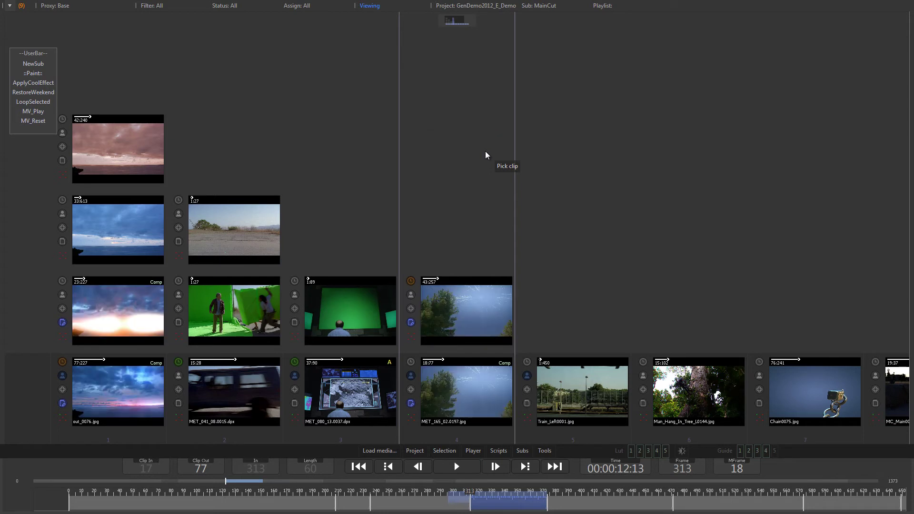
View the audio notes attached to the MET_080_13.0037.dpx clip, then close them
right_click(352, 406)
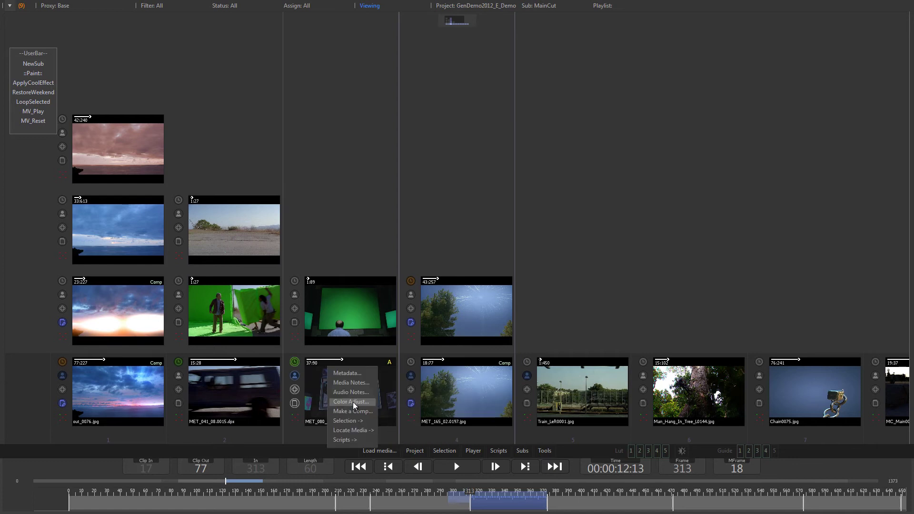
left_click(354, 393)
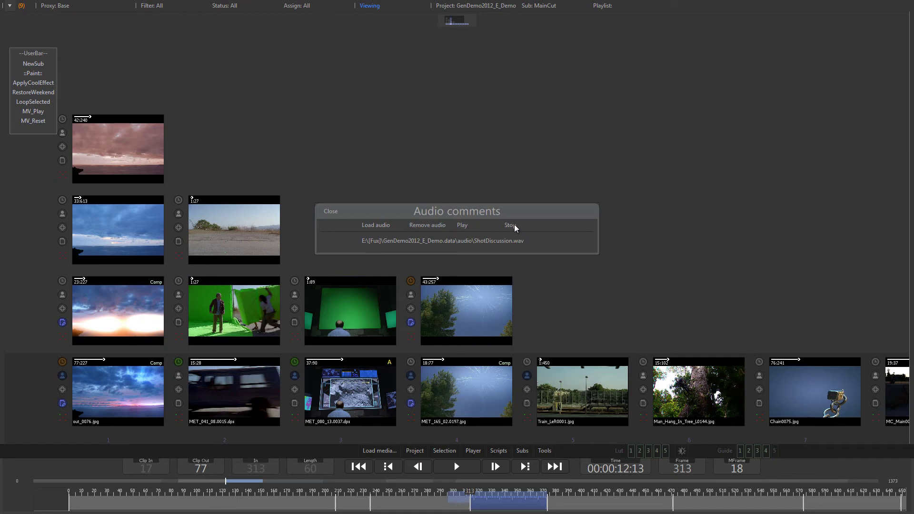
left_click(333, 213)
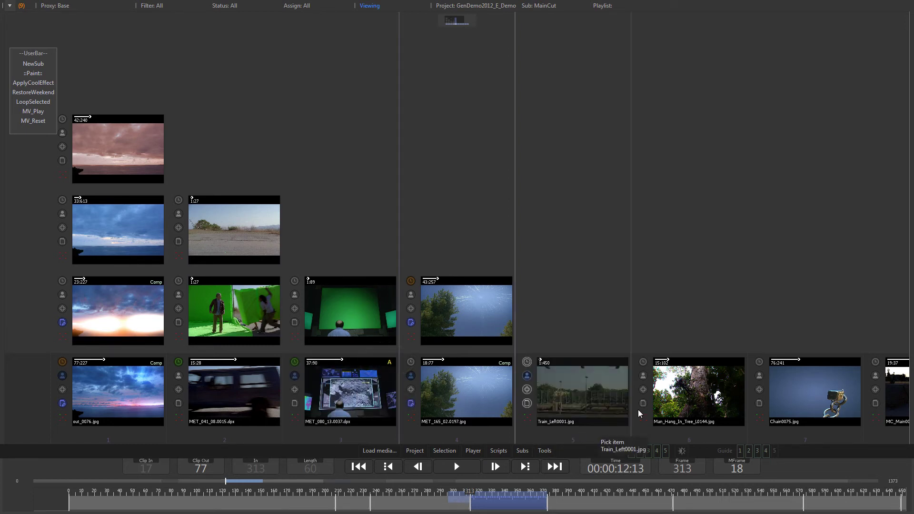
Open the Man_Hang_In_Tree clip in the player, stop its playback and return to its first frame
double_click(690, 393)
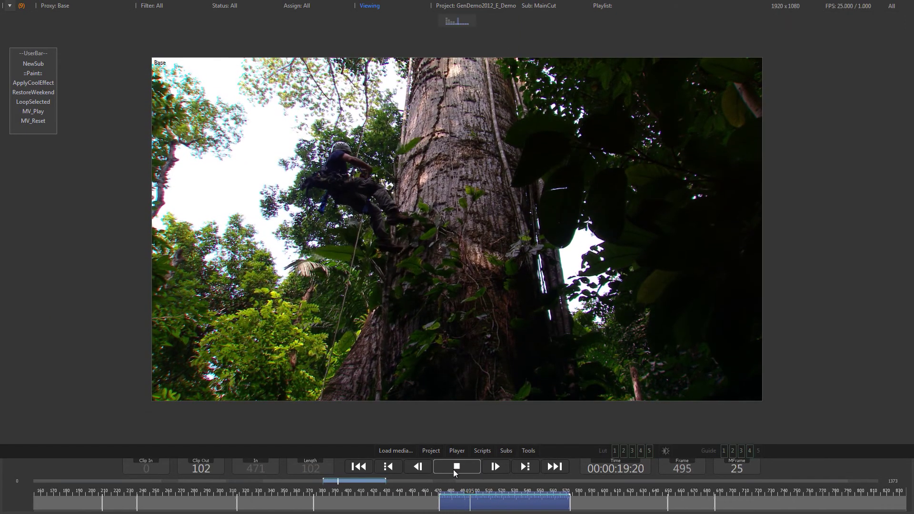
left_click(456, 473)
left_click(360, 467)
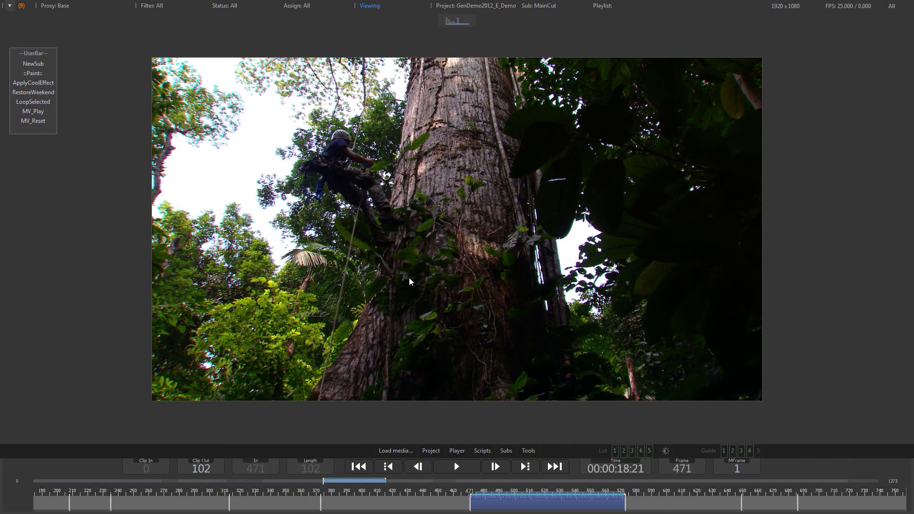
Paint a short red frame annotation just below the climber on the clip's first frame
scroll(412, 279, "up", 2)
right_click(426, 176)
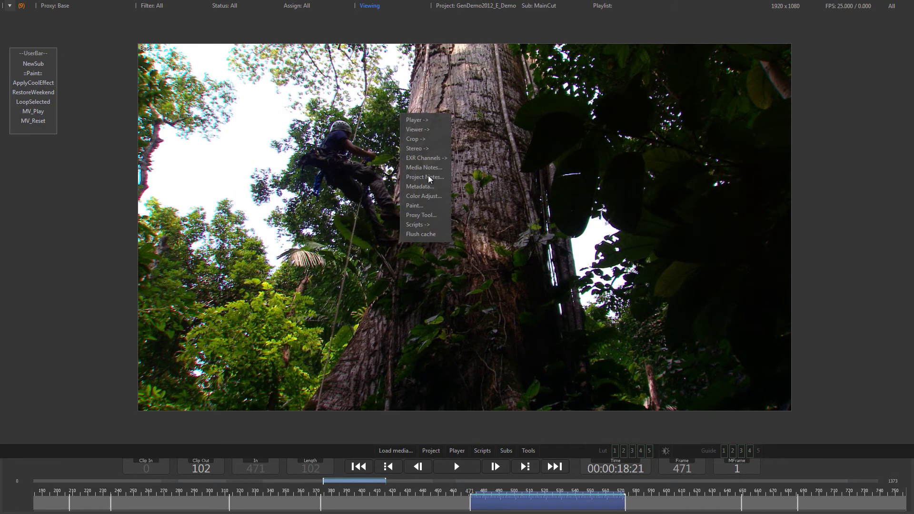
left_click(437, 207)
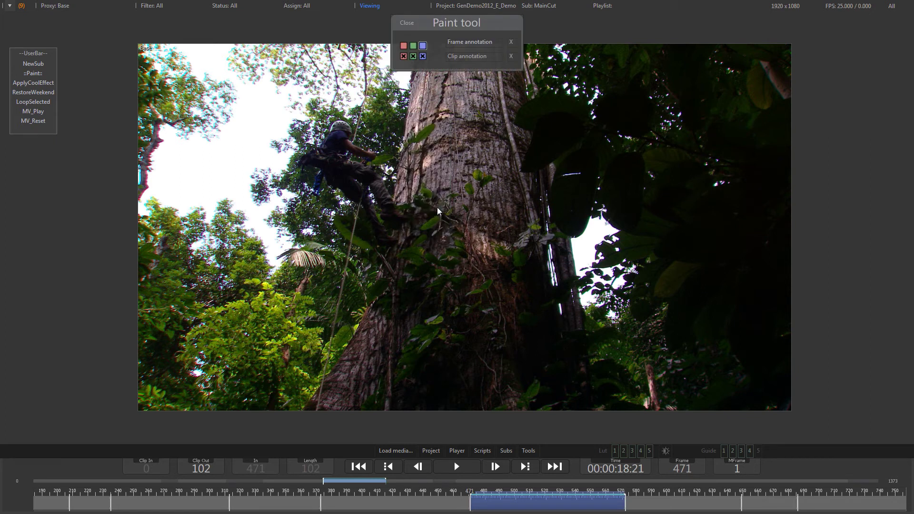
left_click(403, 46)
left_click_drag(307, 183, 313, 202)
Step three frames forward and back to check on which frames the red annotation shows
key("Right")
key("Right")
key("Right")
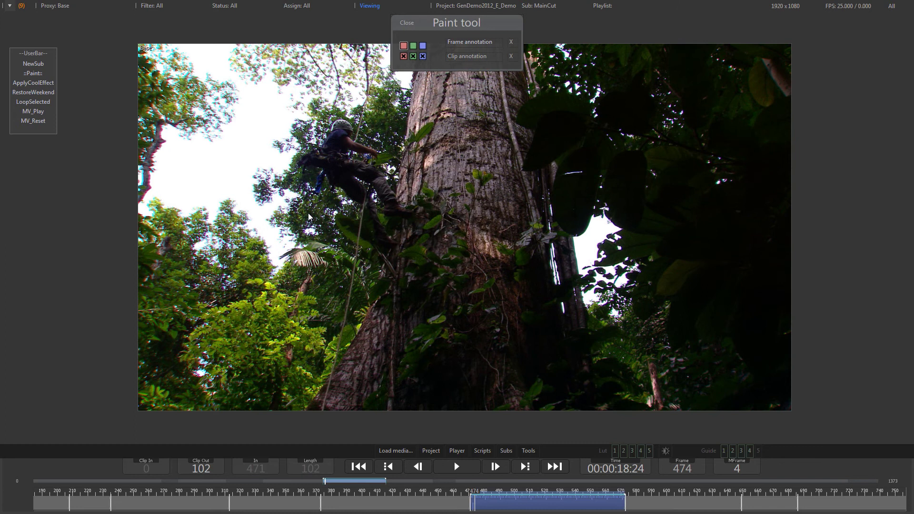
key("Left")
key("Left")
key("Left")
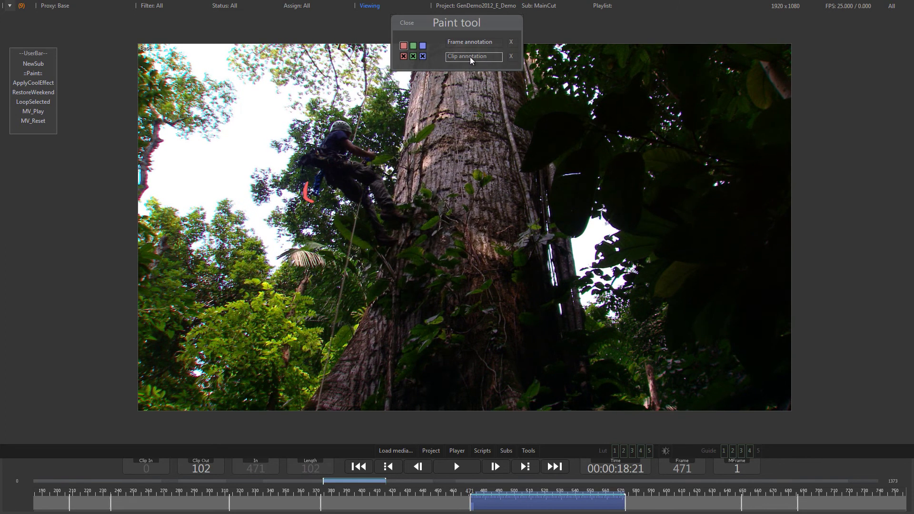
Circle the bright sky beside the climber with a green clip annotation and check it on frame 475
left_click(470, 57)
left_click(413, 45)
mouse_move(261, 62)
left_mouse_down()
mouse_move(195, 100)
mouse_move(274, 191)
mouse_move(262, 71)
left_mouse_up()
mouse_move(545, 505)
left_mouse_down()
mouse_move(378, 506)
mouse_move(534, 512)
left_mouse_up()
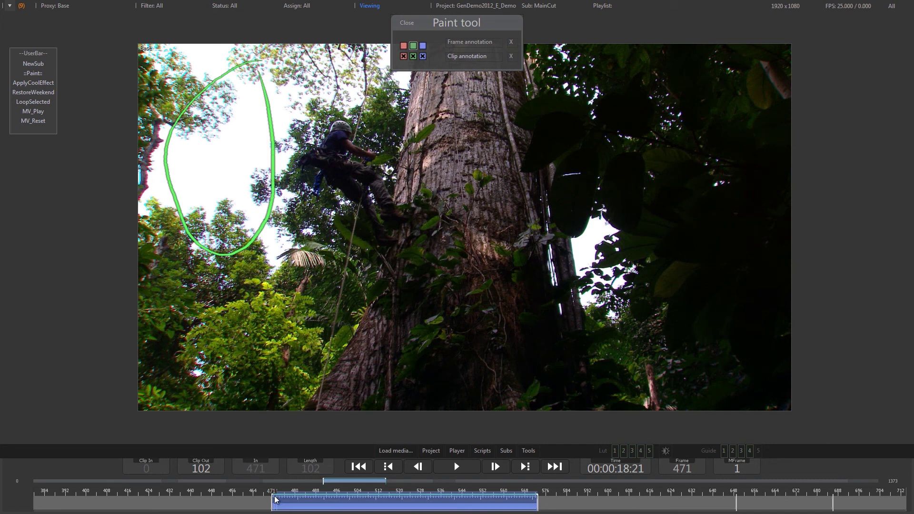
left_click_drag(274, 495, 283, 498)
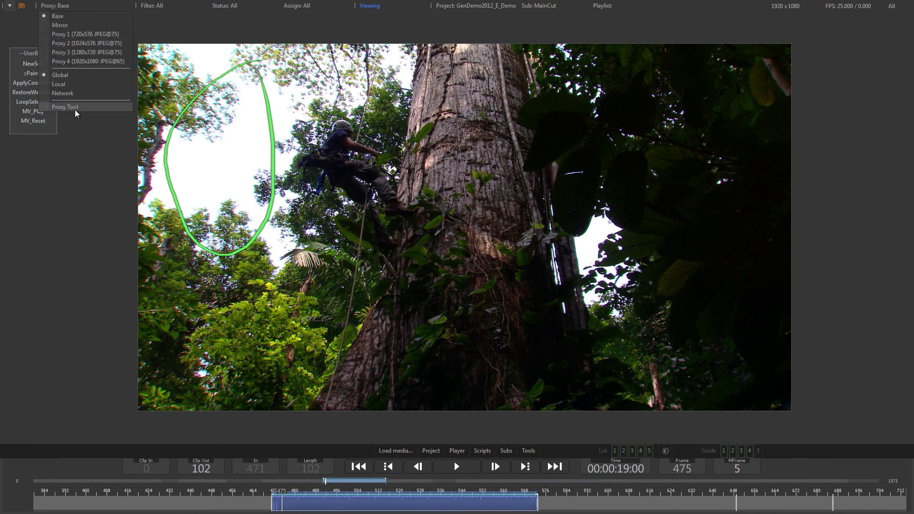
Open the Proxy Tool for the current clip
left_click(76, 109)
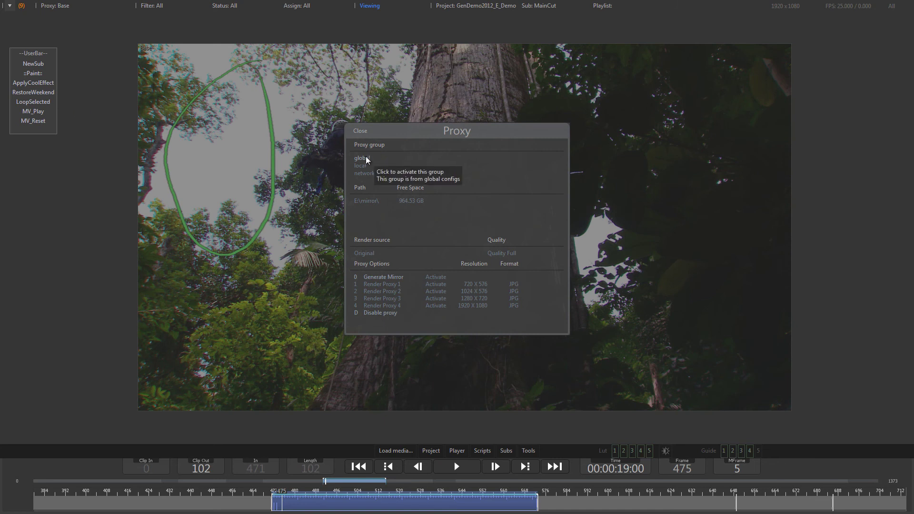